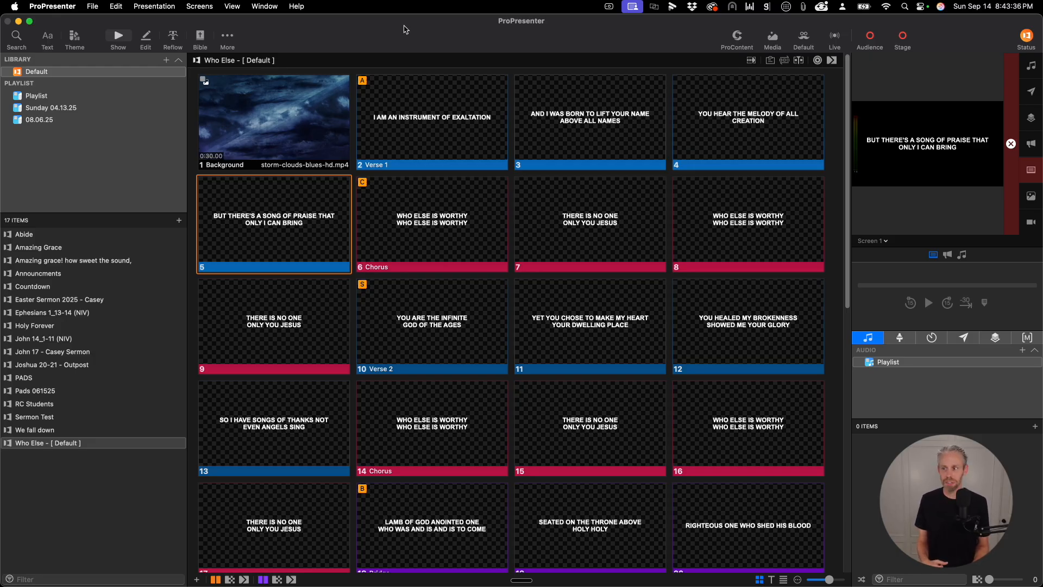
- Send the Chorus, Verse 1, Verse 2, Bridge and Tag groups live one after another with their group hot keys
{"action": "key", "text": "c"}
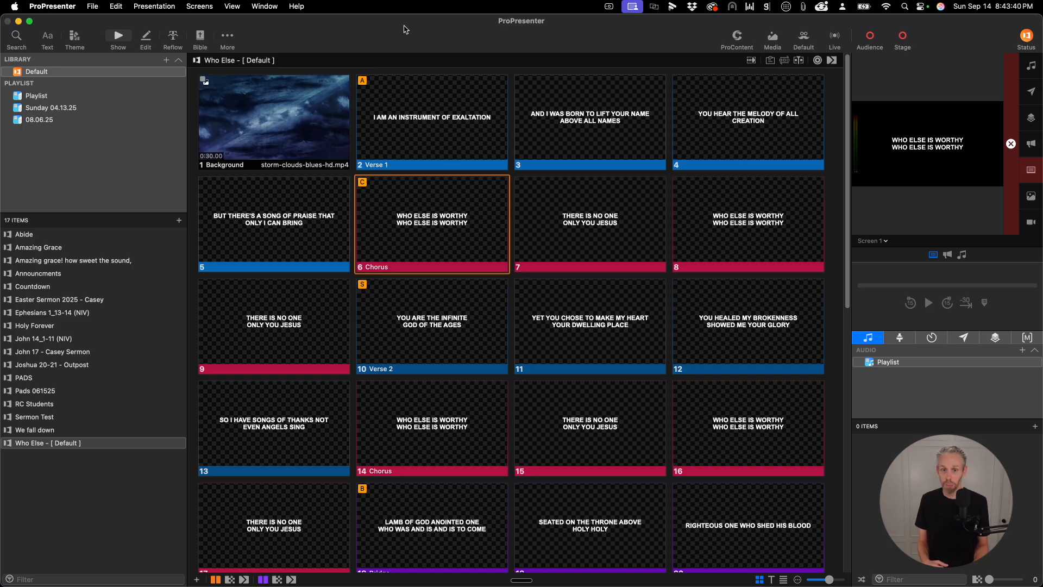
{"action": "key", "text": "a"}
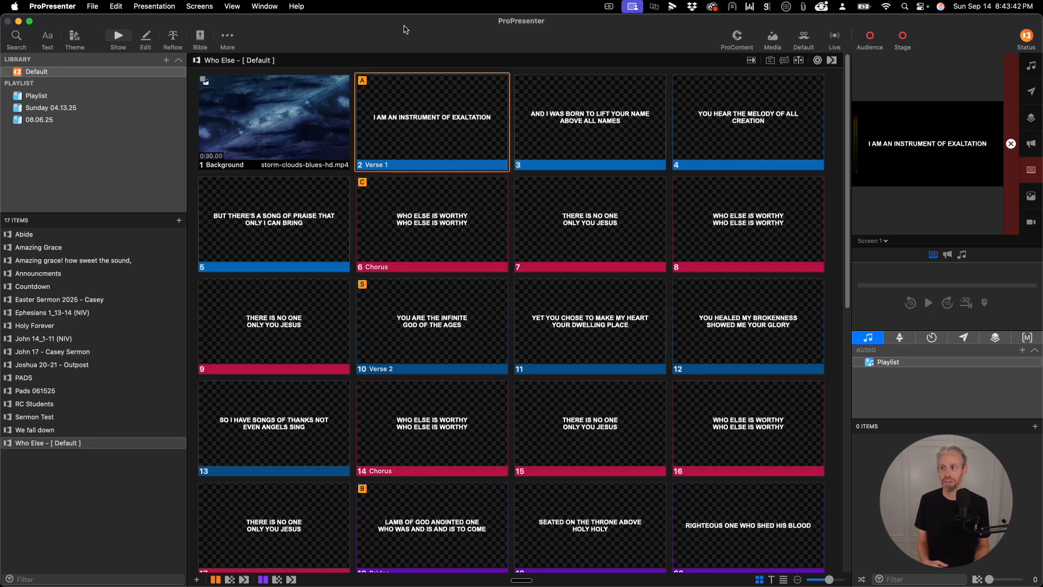
{"action": "key", "text": "s"}
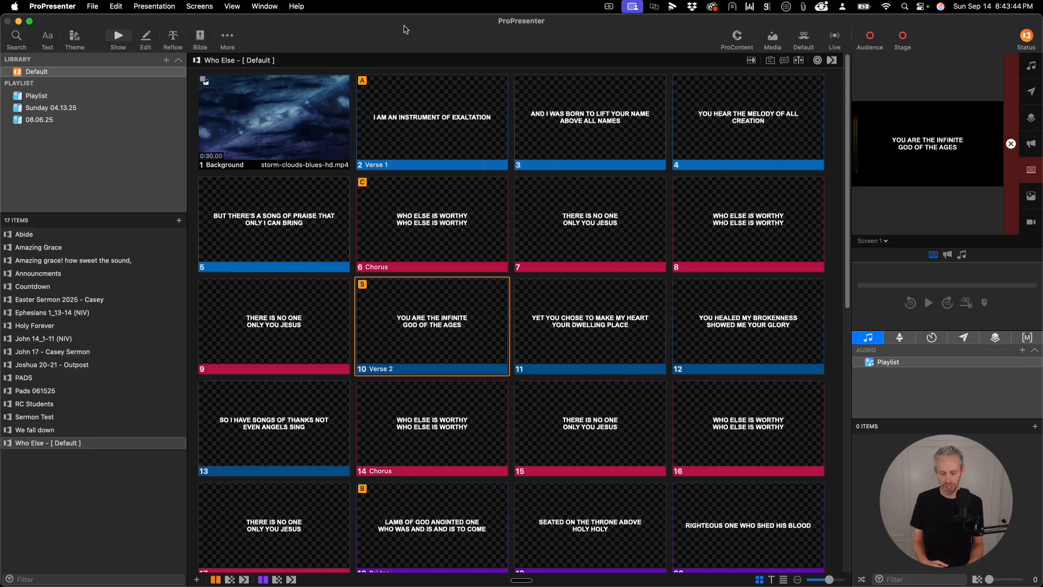
{"action": "key", "text": "b"}
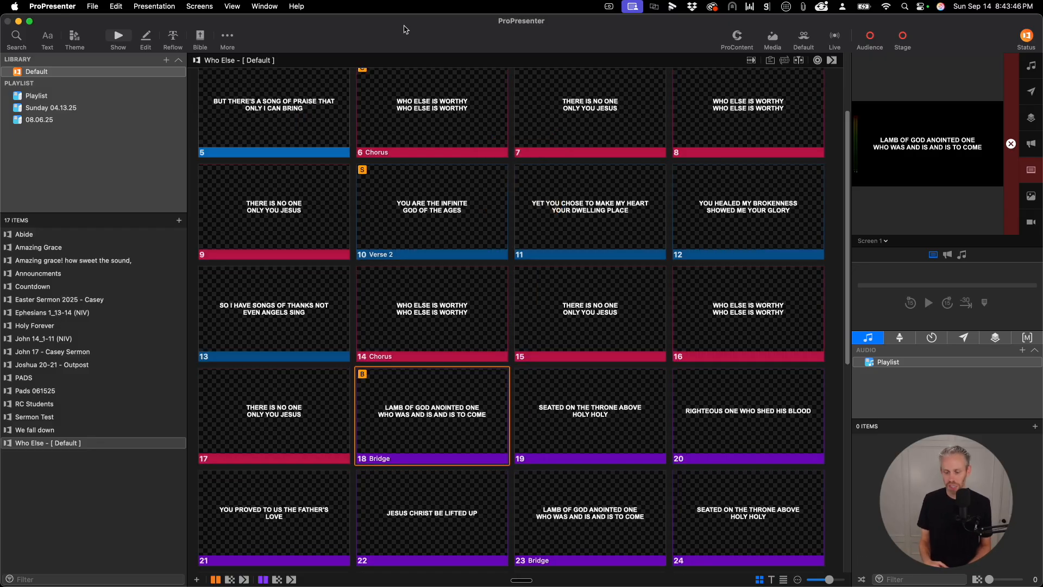
{"action": "key", "text": "t"}
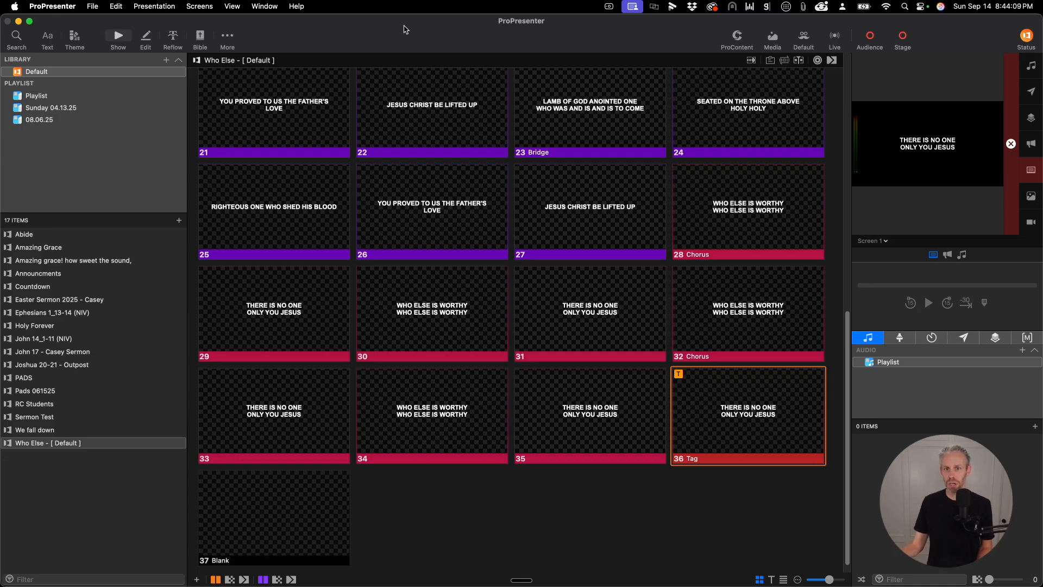
- Show the song's groups and Default arrangement to examine their order, and hide the arrangement again
{"action": "left_click", "coordinate": [784, 59]}
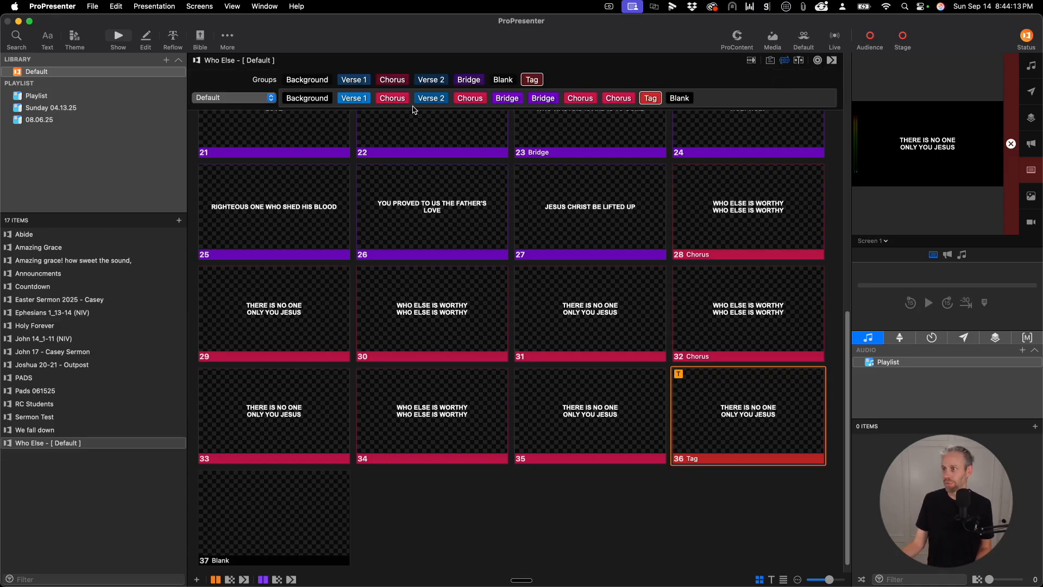
{"action": "mouse_move", "coordinate": [588, 105]}
{"action": "left_click", "coordinate": [782, 61]}
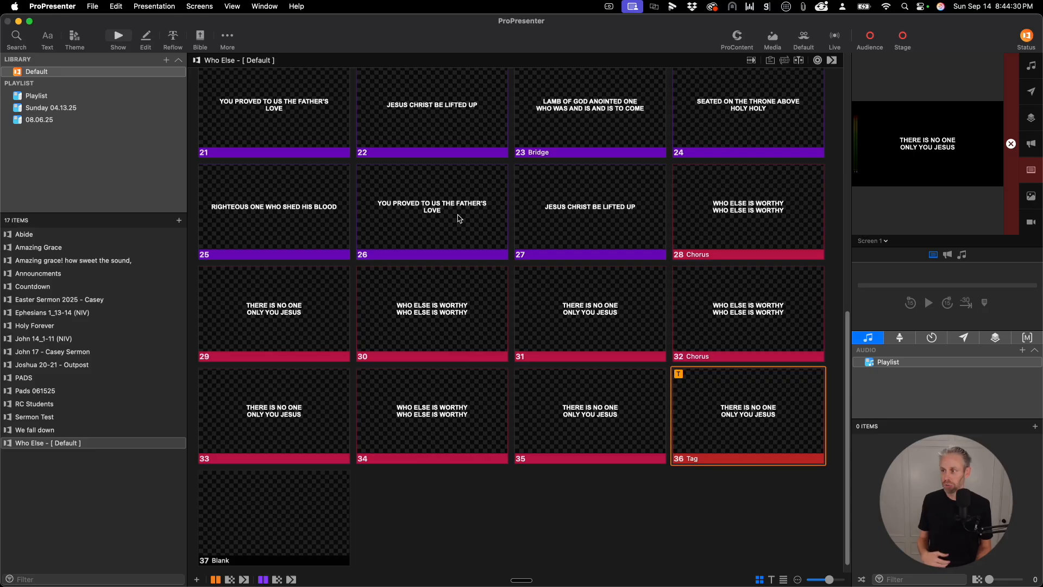
- Use the group hot keys to send the first Chorus slide live, followed by the first Bridge slide
{"action": "key", "text": "c"}
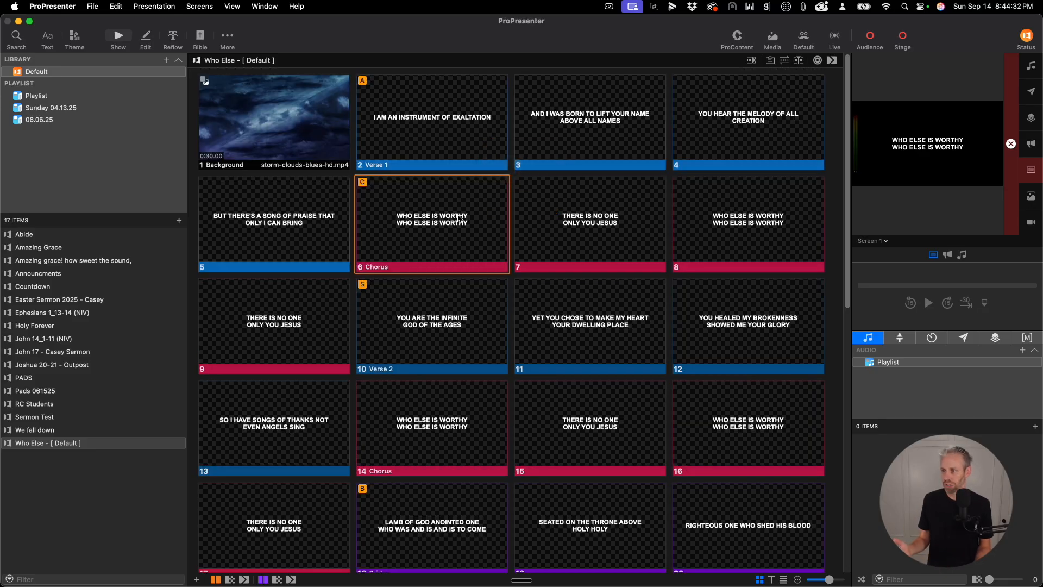
{"action": "key", "text": "b"}
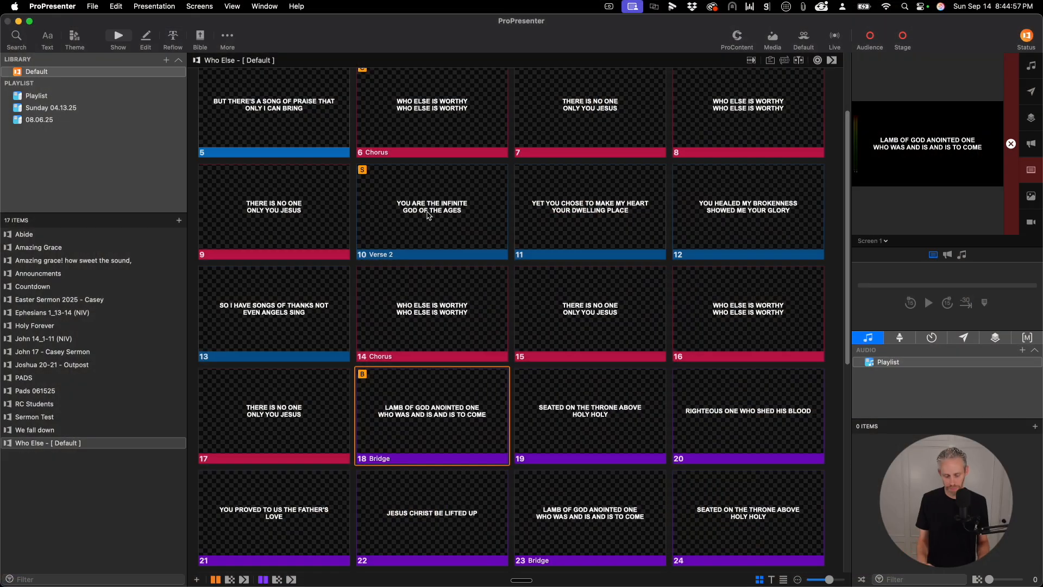
- Open the key mappings for groups from the application settings and arrange the windows so the Verse 1 slide is in view
{"action": "key", "text": "super+comma"}
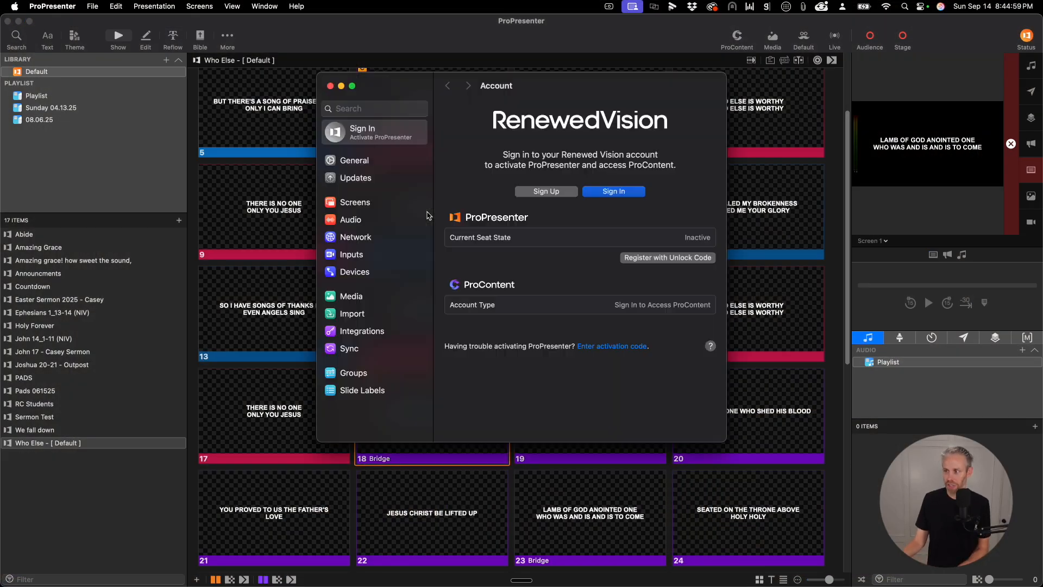
{"action": "left_click", "coordinate": [353, 373]}
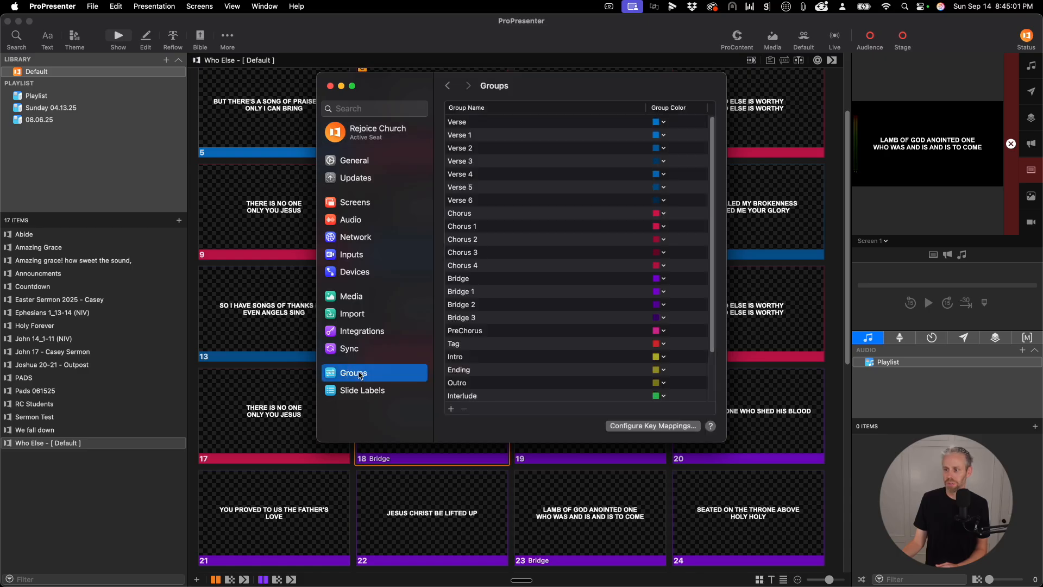
{"action": "left_click", "coordinate": [645, 425]}
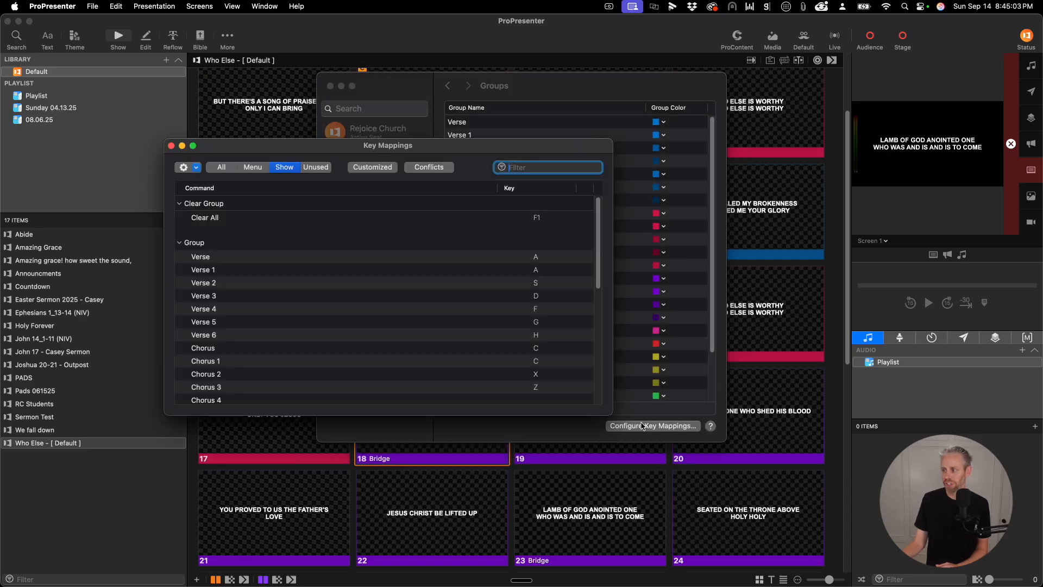
{"action": "left_click_drag", "start_coordinate": [414, 95], "coordinate": [491, 195]}
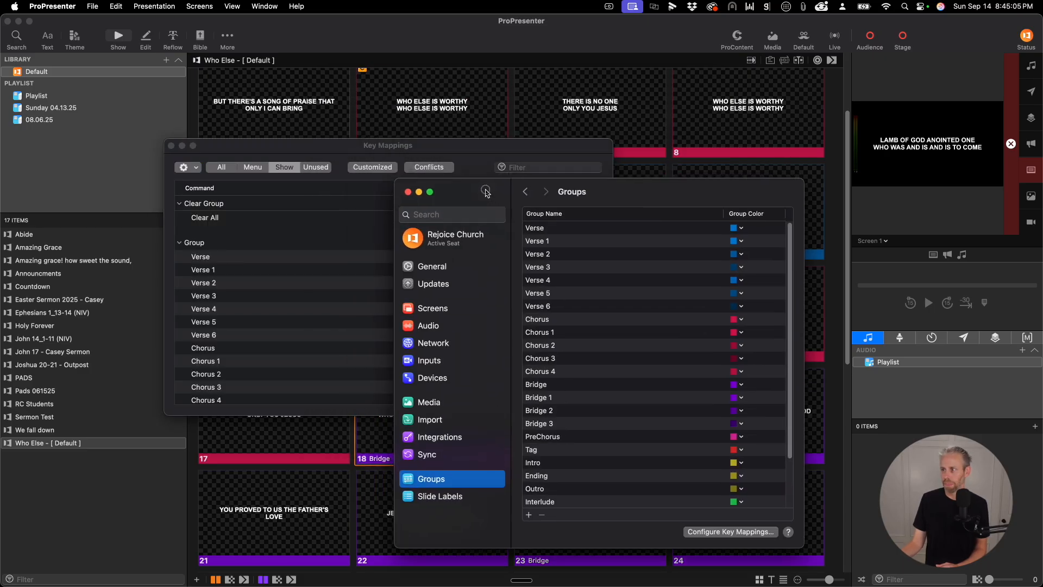
{"action": "left_click", "coordinate": [337, 153]}
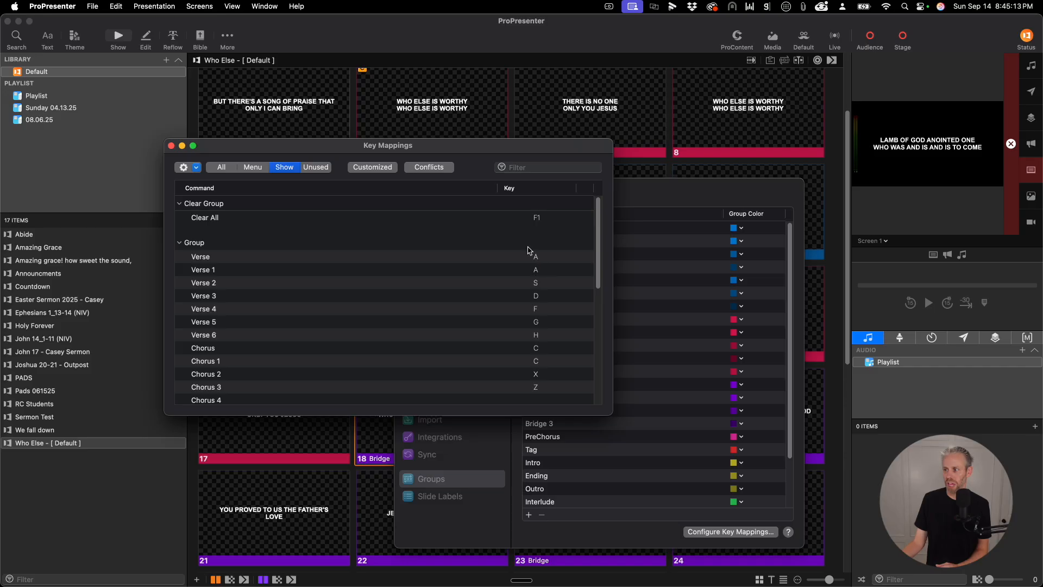
{"action": "left_click_drag", "start_coordinate": [462, 145], "coordinate": [471, 203]}
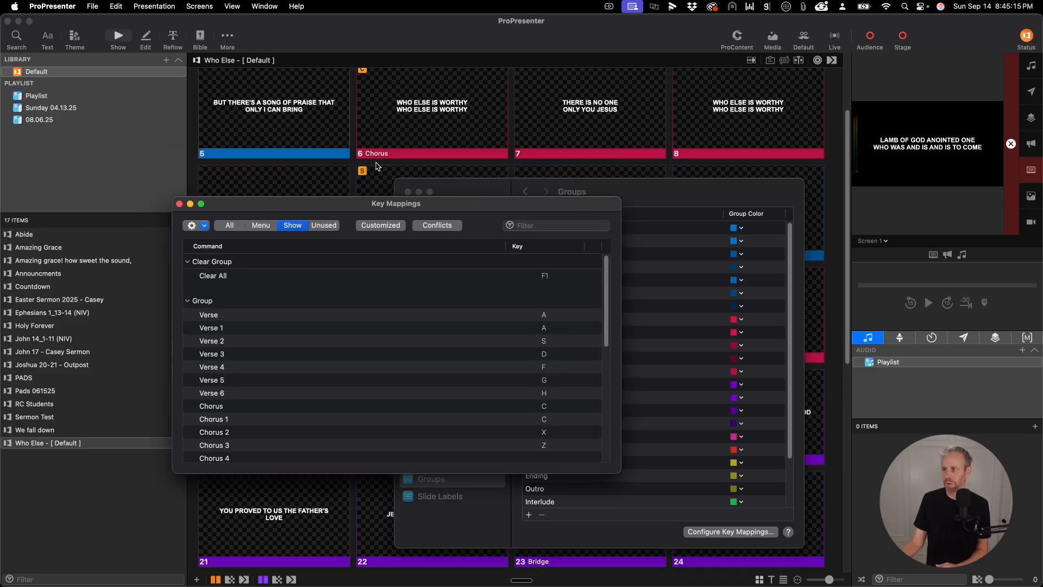
{"action": "scroll", "coordinate": [378, 167], "scroll_direction": "up", "scroll_amount": 3}
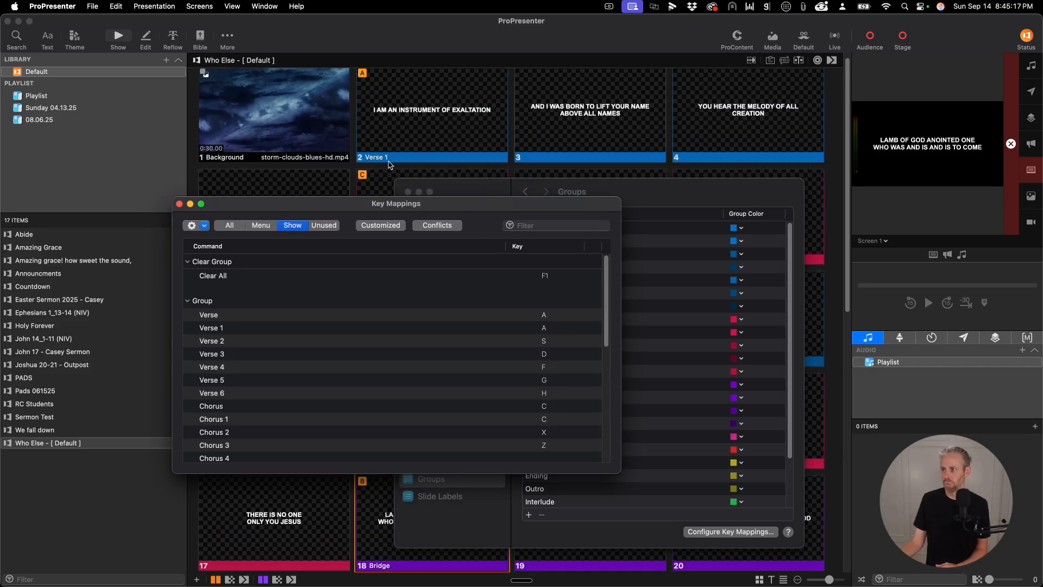
- Set the Verse 1 group's key mapping to Q
{"action": "left_click", "coordinate": [544, 329]}
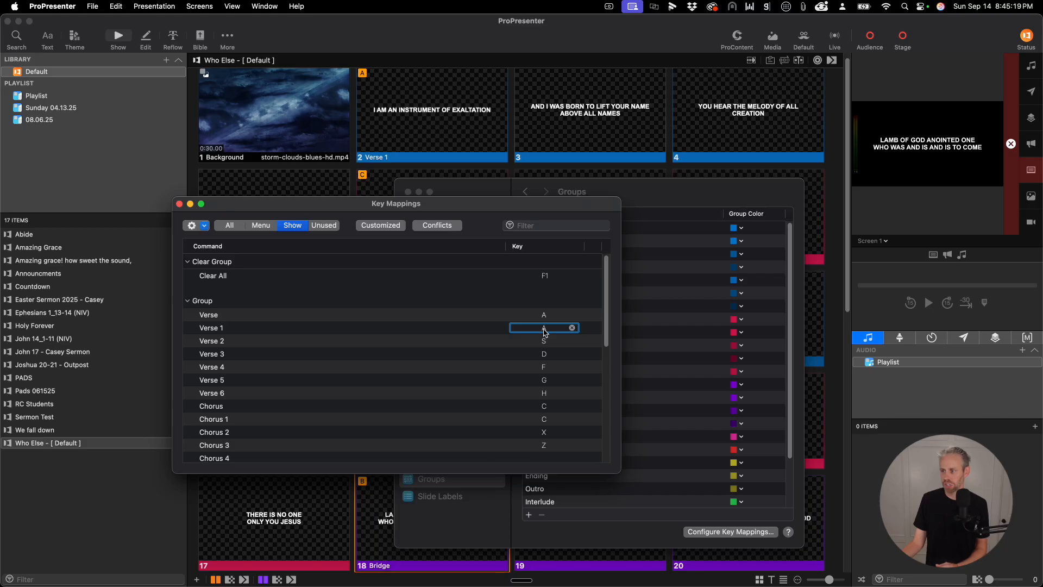
{"action": "key", "text": "a"}
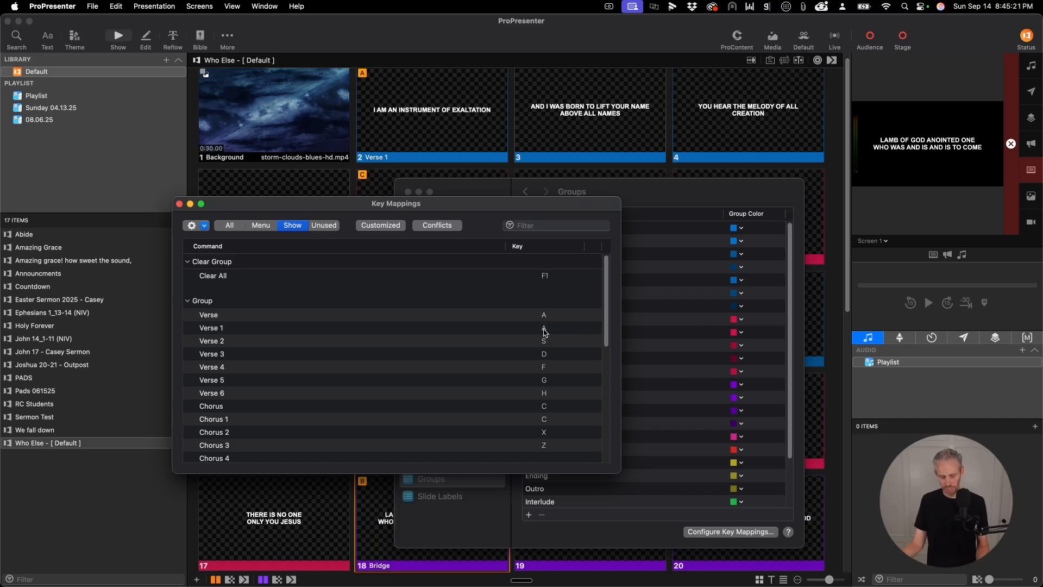
{"action": "left_click", "coordinate": [544, 331]}
{"action": "left_click", "coordinate": [544, 330]}
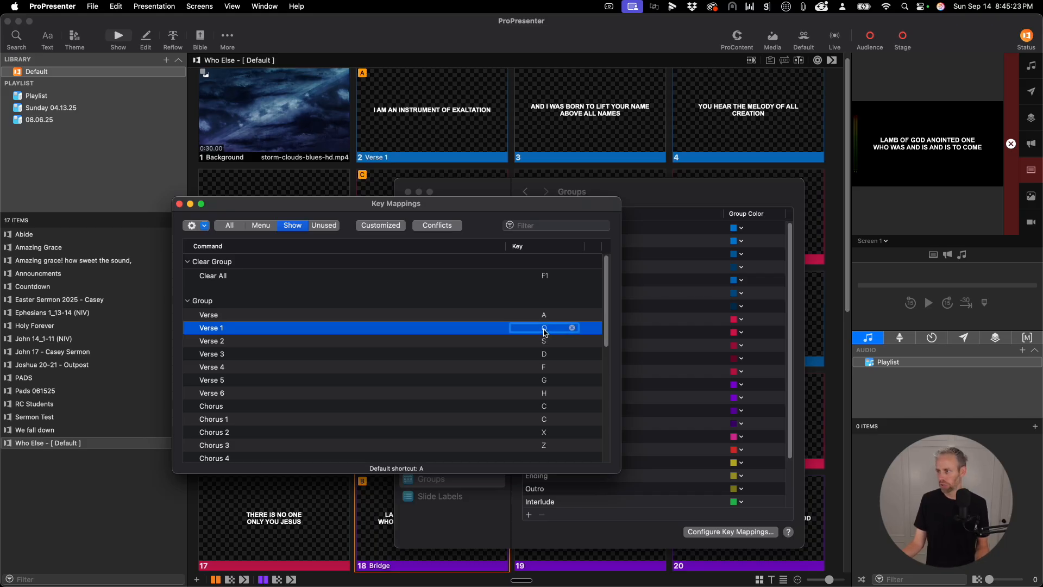
{"action": "left_click", "coordinate": [544, 340]}
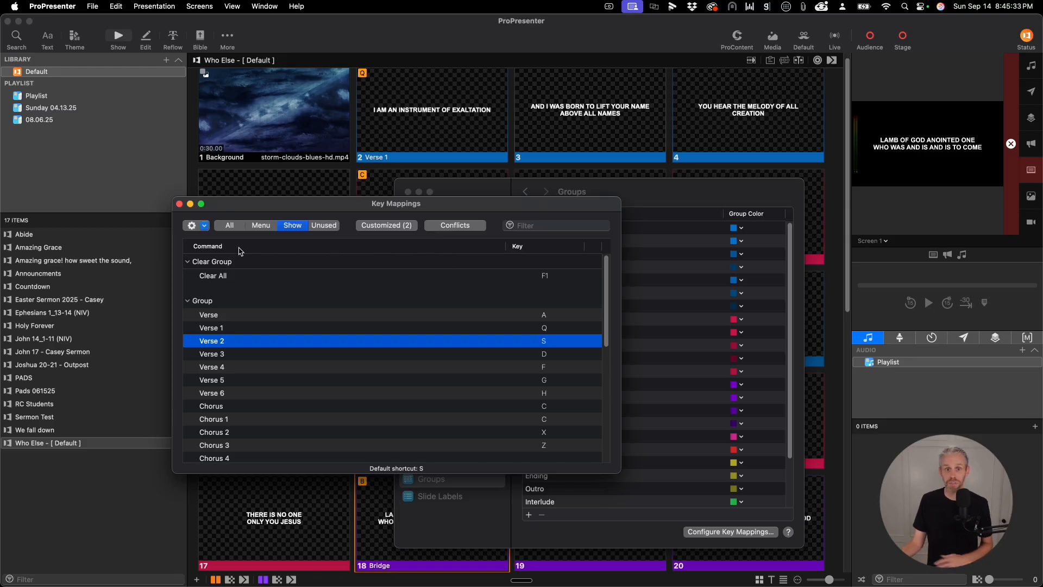
- Reset all key mappings to their defaults and close the key mappings and settings windows
{"action": "left_click", "coordinate": [202, 227]}
{"action": "left_click", "coordinate": [217, 244]}
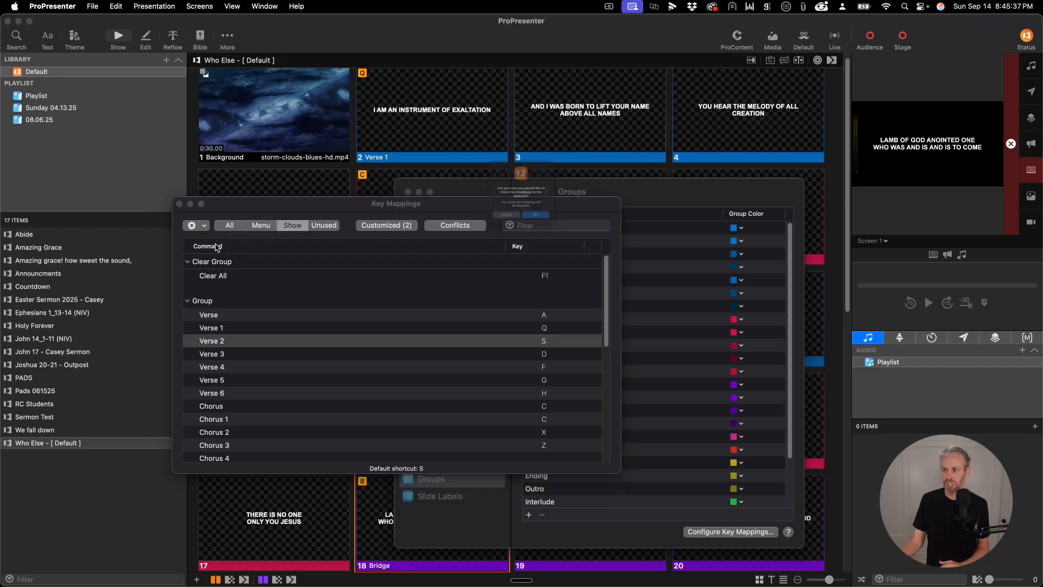
{"action": "left_click", "coordinate": [553, 243]}
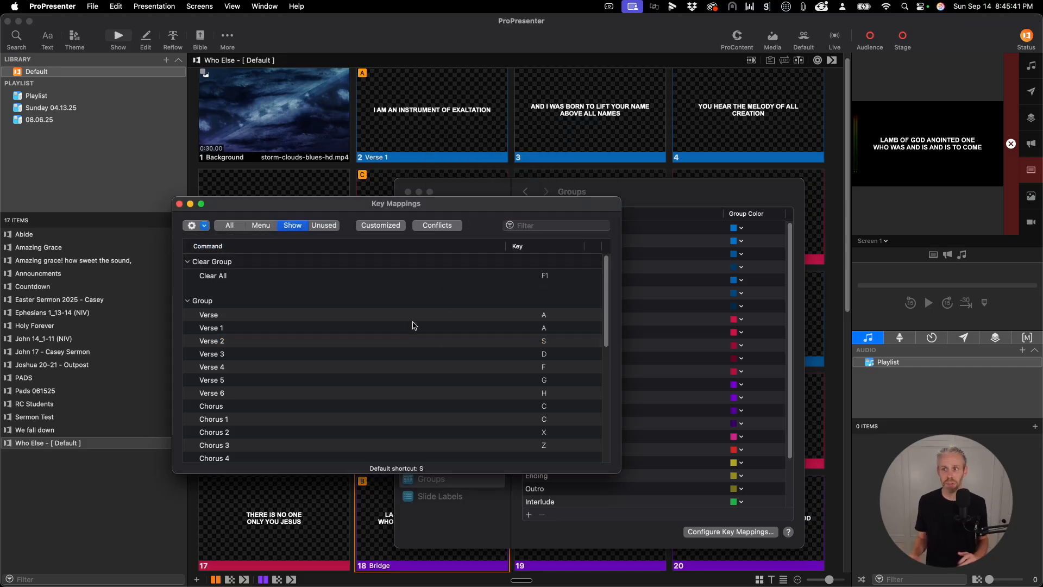
{"action": "left_click", "coordinate": [180, 204]}
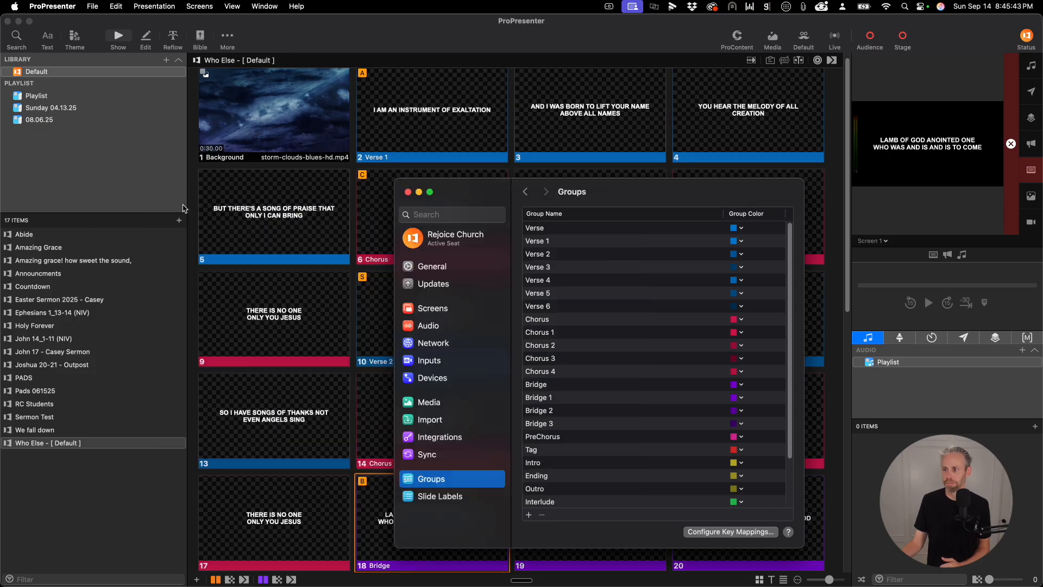
{"action": "left_click", "coordinate": [408, 193]}
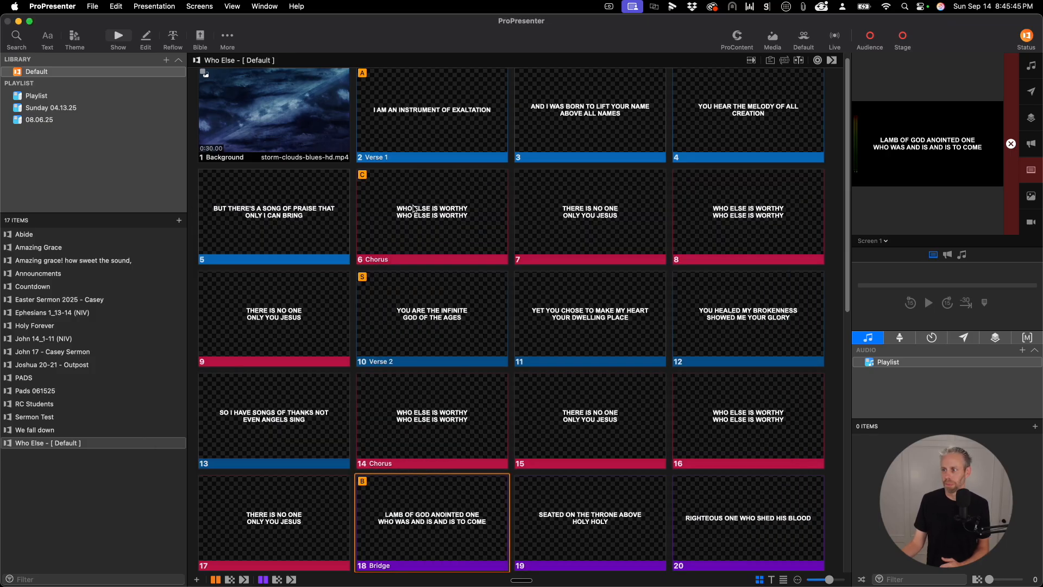
- Try to assign Q as the individual hot key of the first Verse 1 slide
{"action": "right_click", "coordinate": [402, 135]}
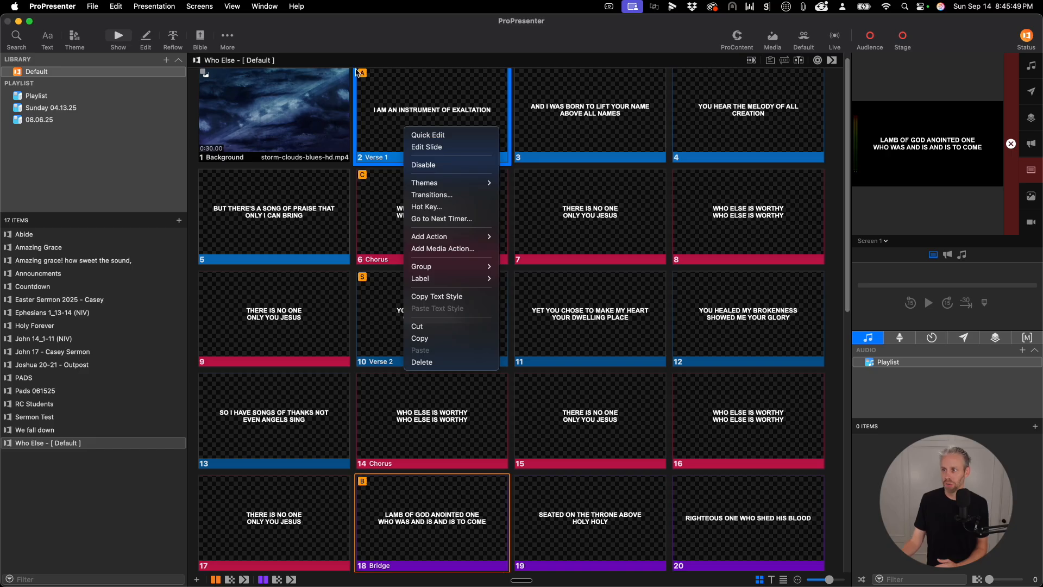
{"action": "left_click", "coordinate": [425, 209]}
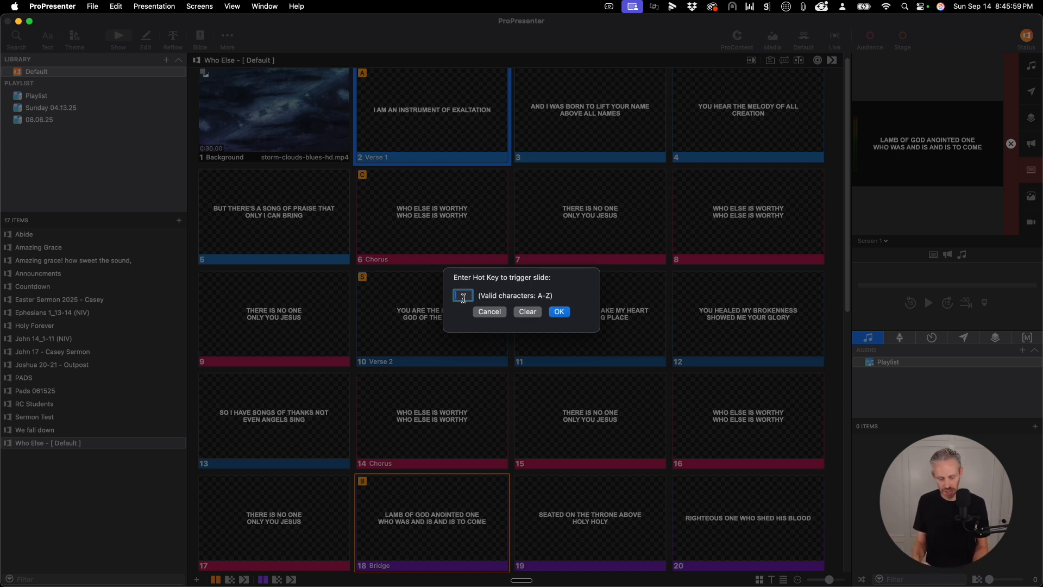
{"action": "left_click", "coordinate": [558, 313]}
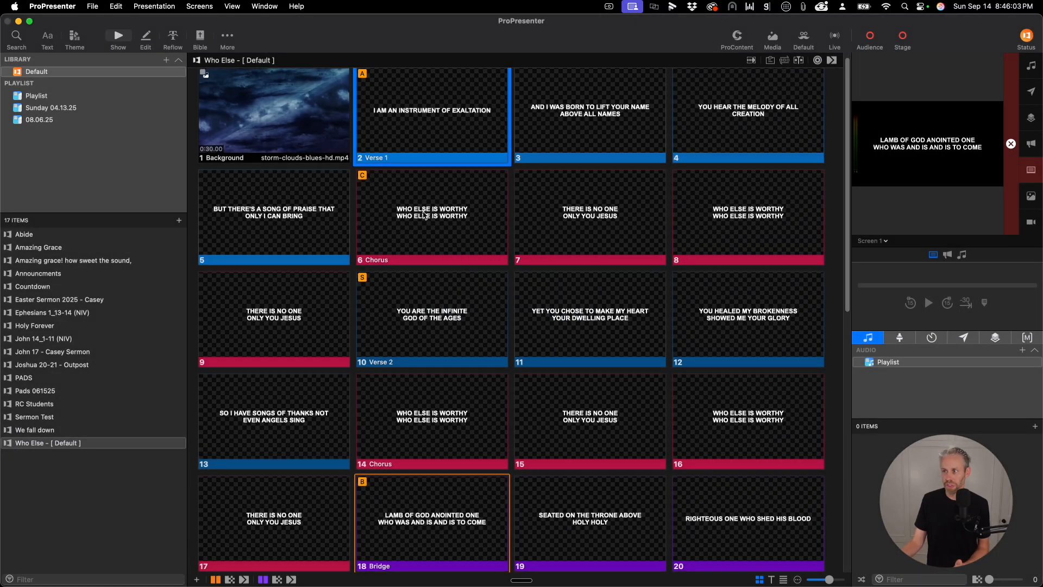
- Review the group key mappings in the application settings again and close both windows
{"action": "scroll", "coordinate": [425, 212], "scroll_direction": "up", "scroll_amount": 1}
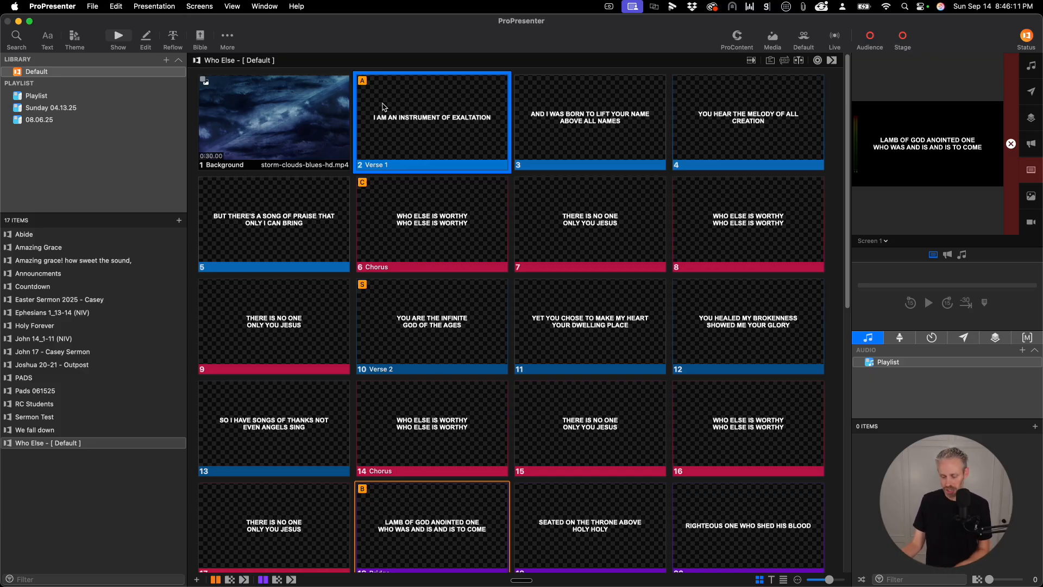
{"action": "key", "text": "super+comma"}
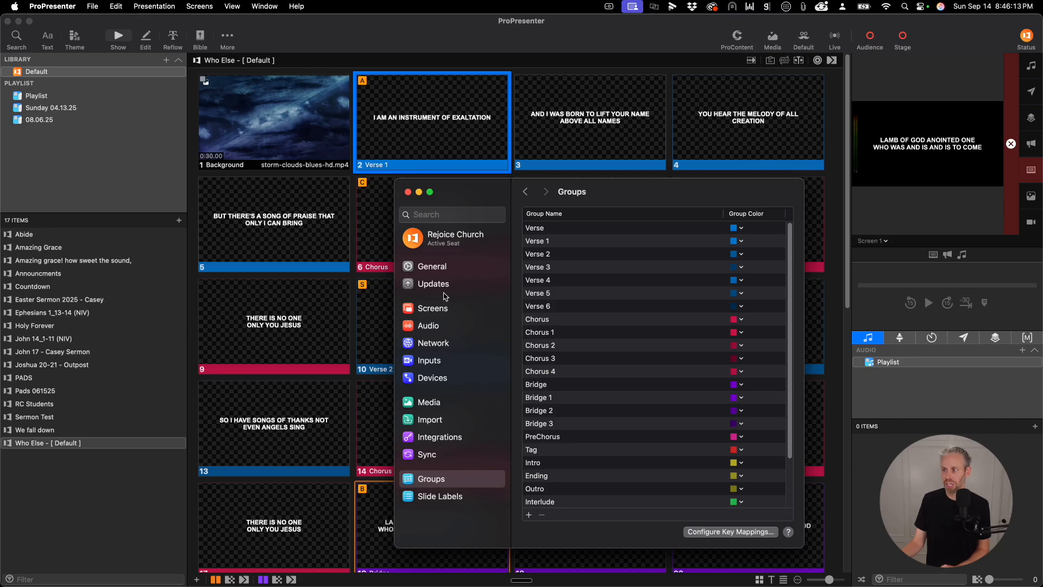
{"action": "left_click", "coordinate": [448, 478]}
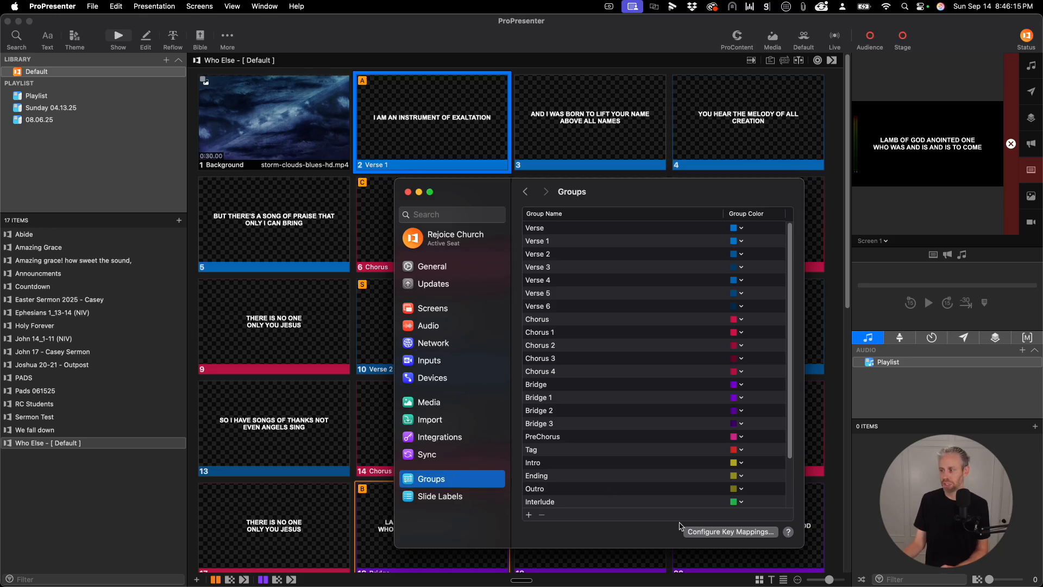
{"action": "left_click", "coordinate": [699, 532]}
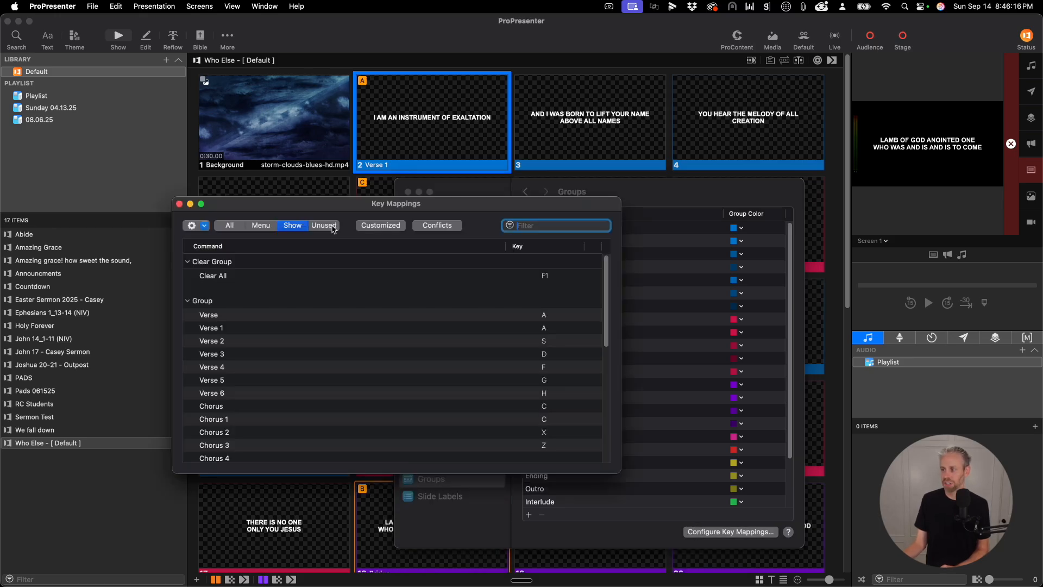
{"action": "left_click", "coordinate": [183, 202]}
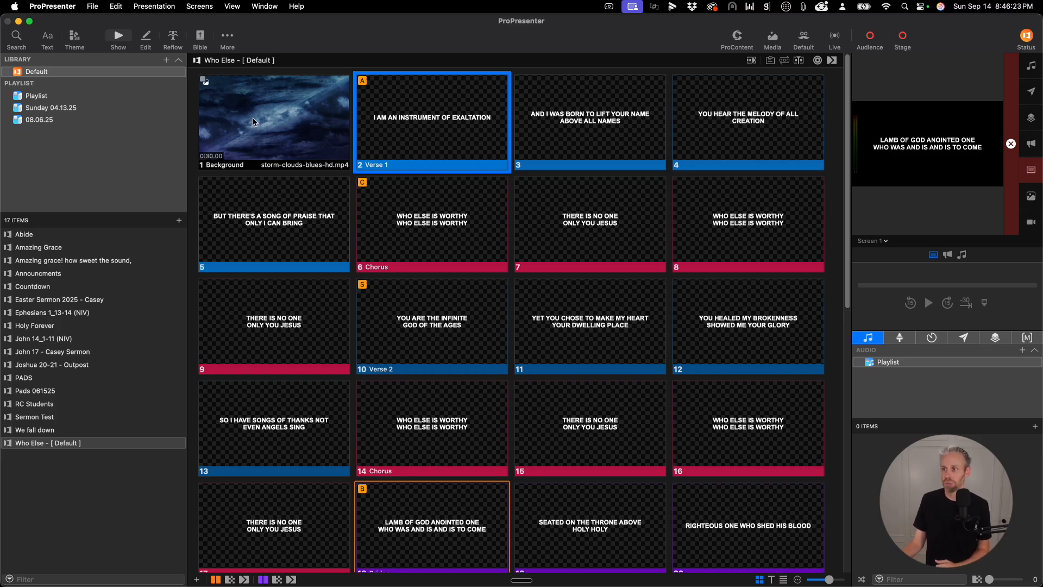
- Assign the hot key Q to the Background slide, replacing the conflicting hot key assignment
{"action": "right_click", "coordinate": [253, 122]}
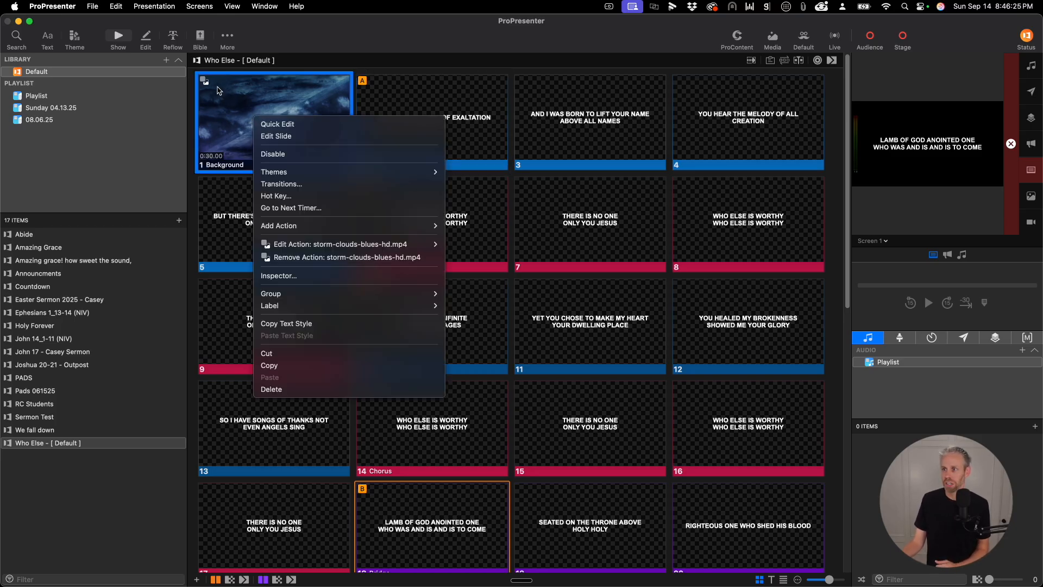
{"action": "left_click", "coordinate": [277, 195]}
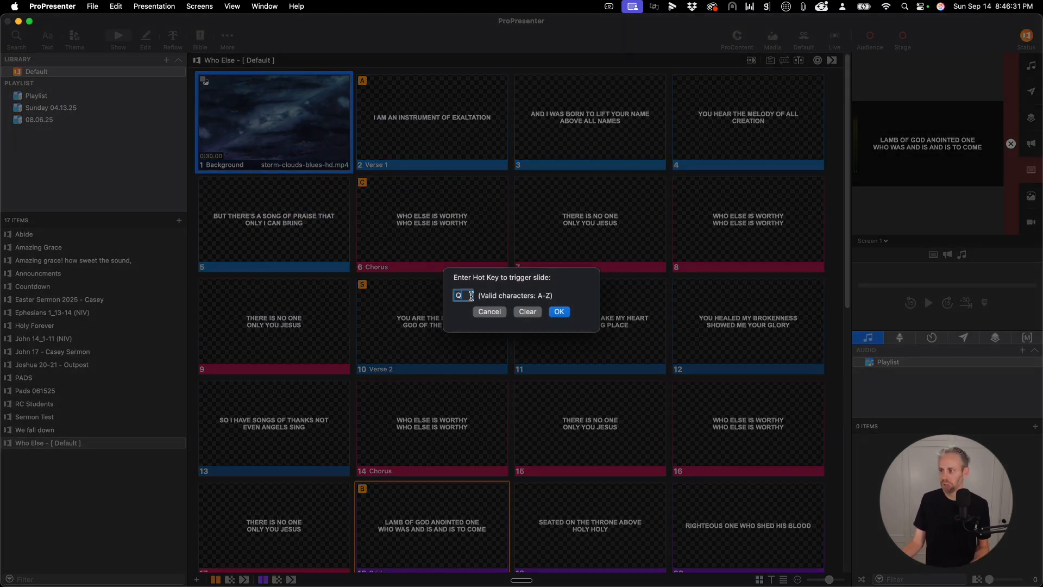
{"action": "type", "text": "Q"}
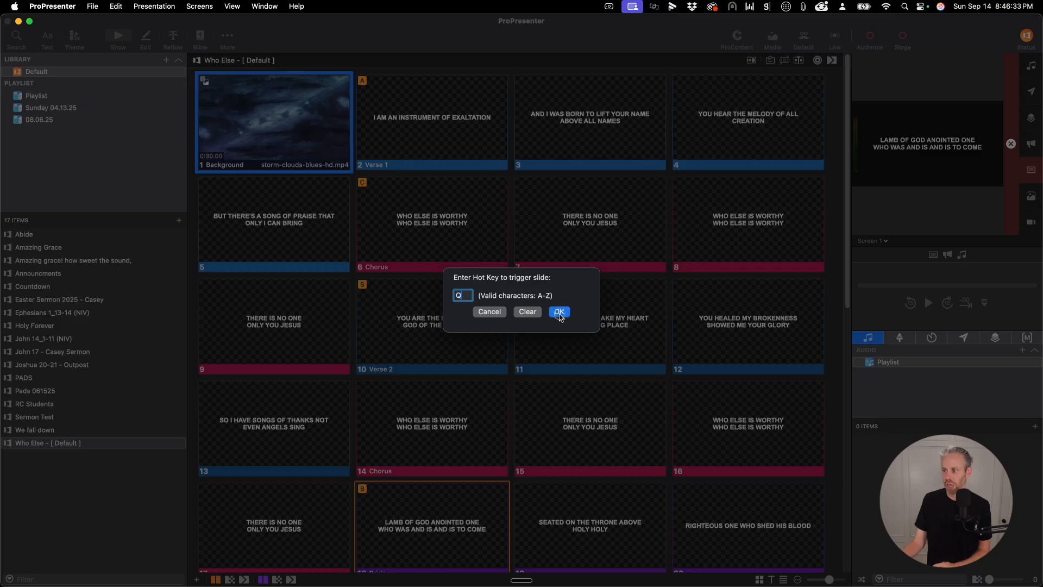
{"action": "left_click", "coordinate": [560, 315]}
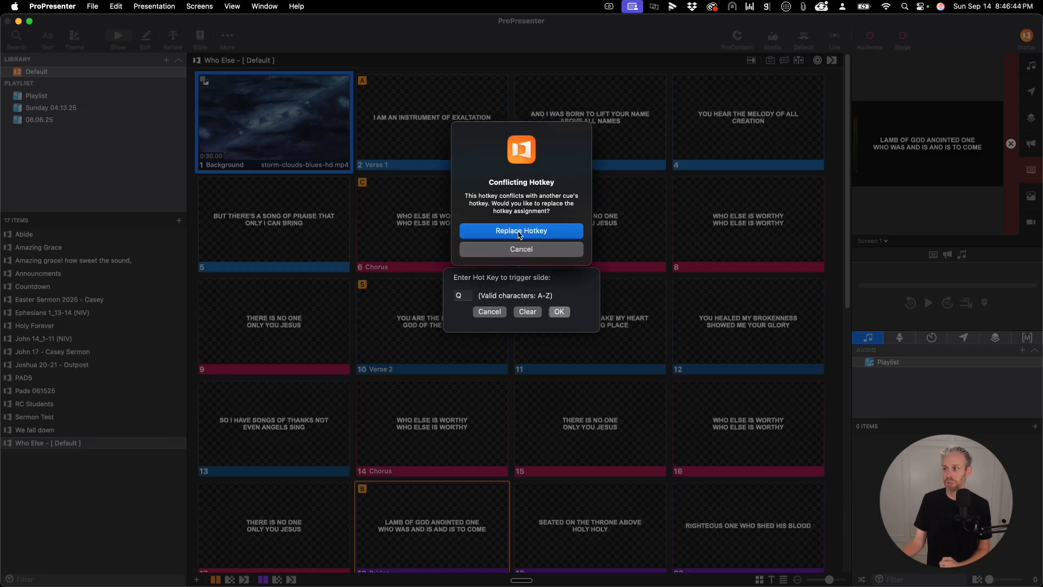
{"action": "left_click", "coordinate": [519, 231]}
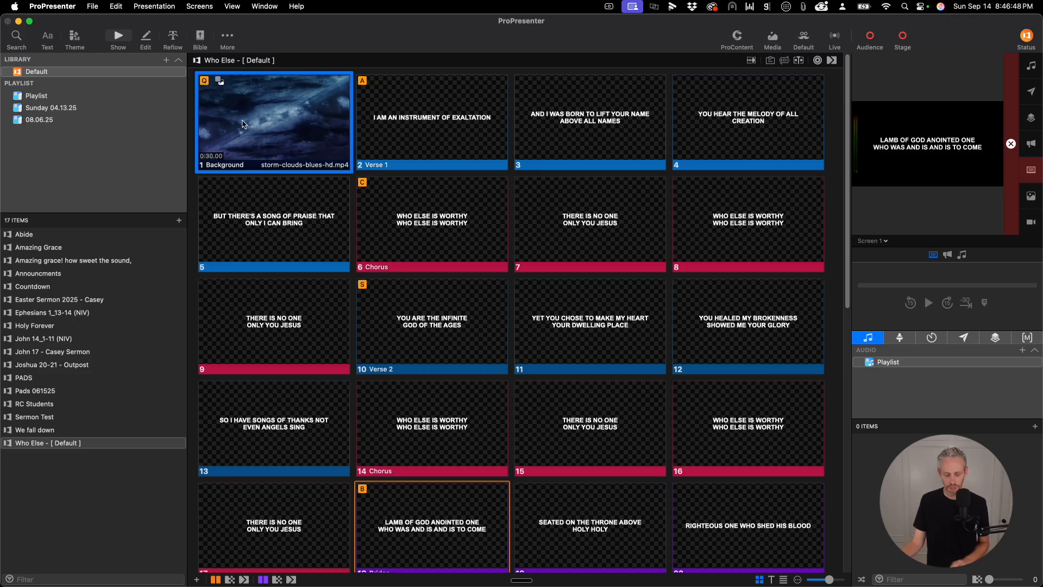
- Send the first Chorus slide live, followed by the Background slide, using their hot keys
{"action": "key", "text": "c"}
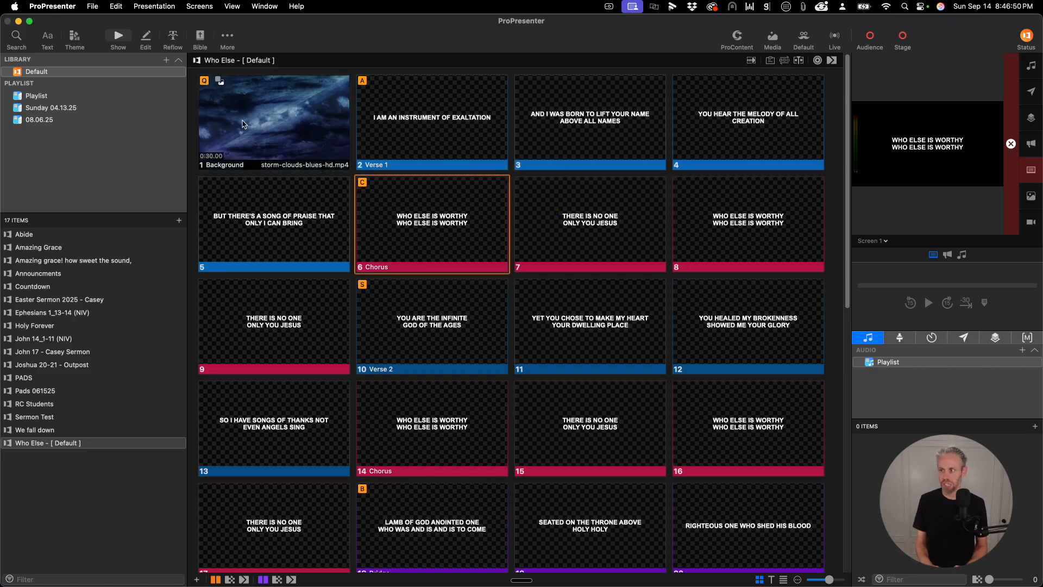
{"action": "key", "text": "q"}
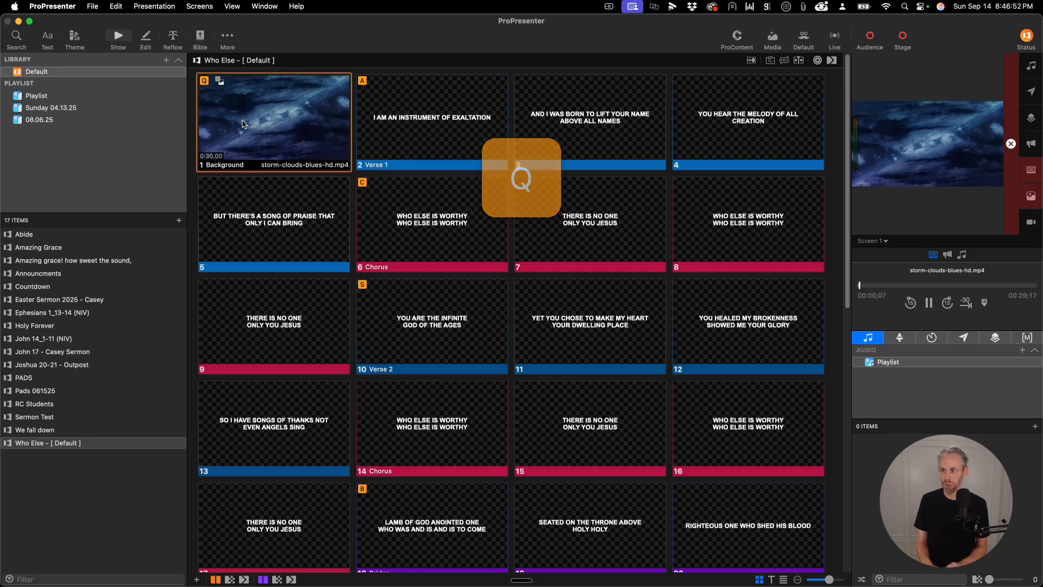